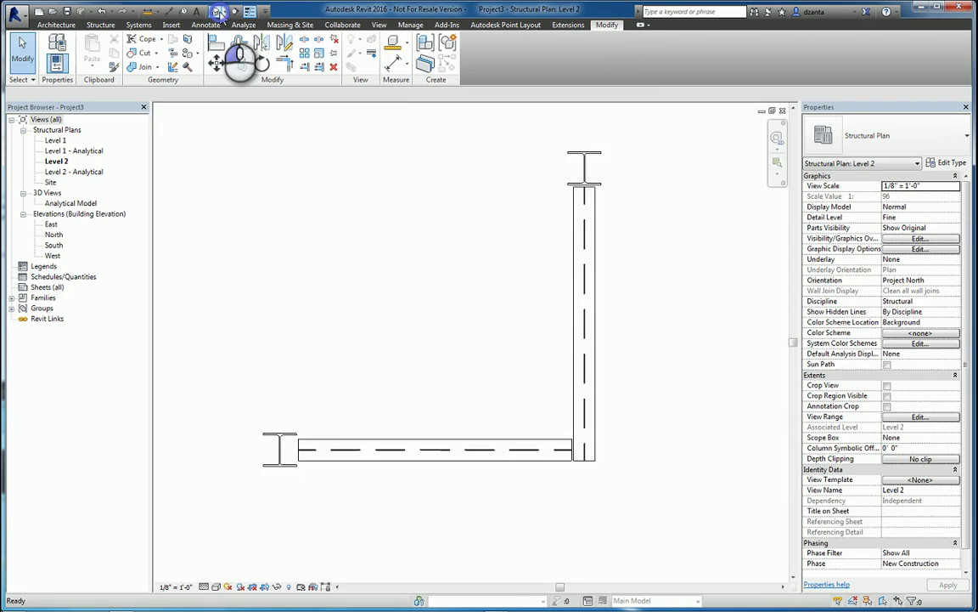
- Miter the corner join between the two Level 2 beams using Beam/Column Joins and check the corner in the default 3D view
{"action": "left_click", "coordinate": [220, 12]}
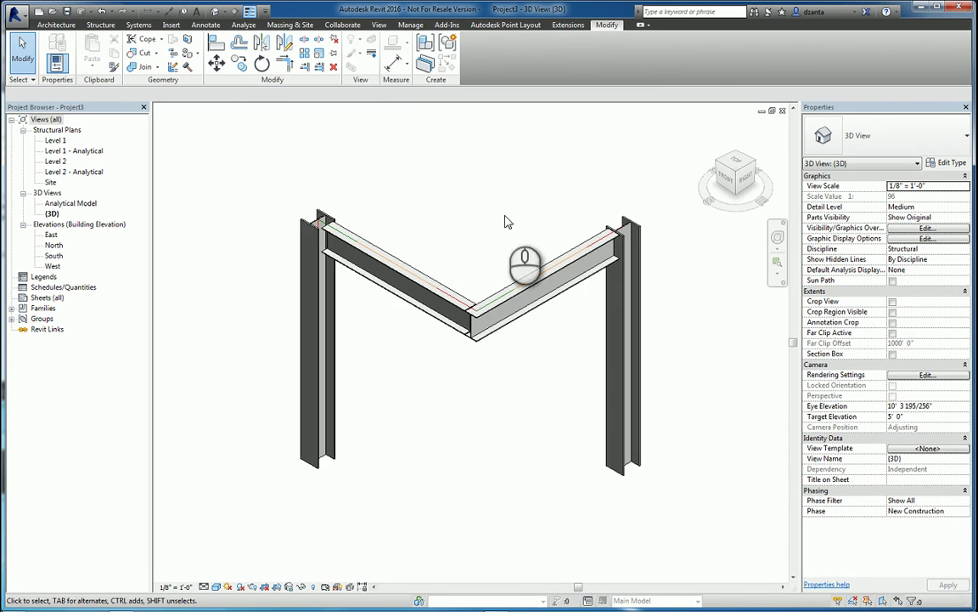
{"action": "left_click", "coordinate": [782, 111]}
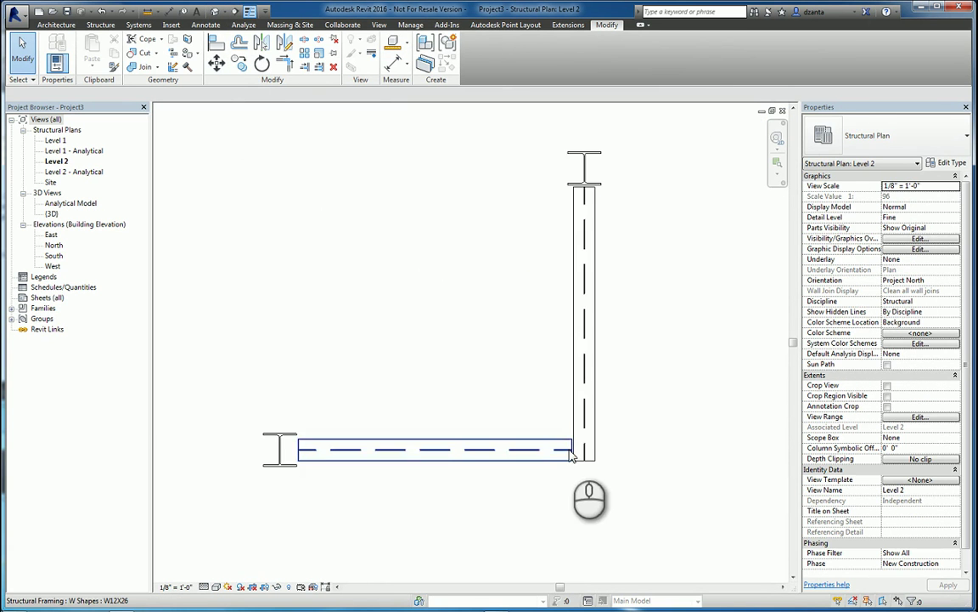
{"action": "scroll", "coordinate": [576, 435], "scroll_direction": "up", "scroll_amount": 2}
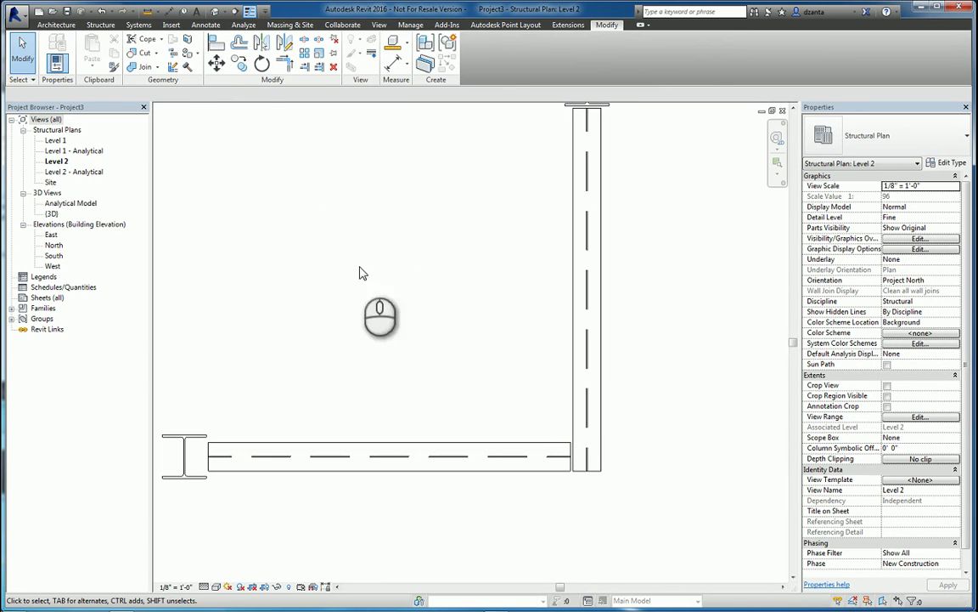
{"action": "left_click", "coordinate": [174, 55]}
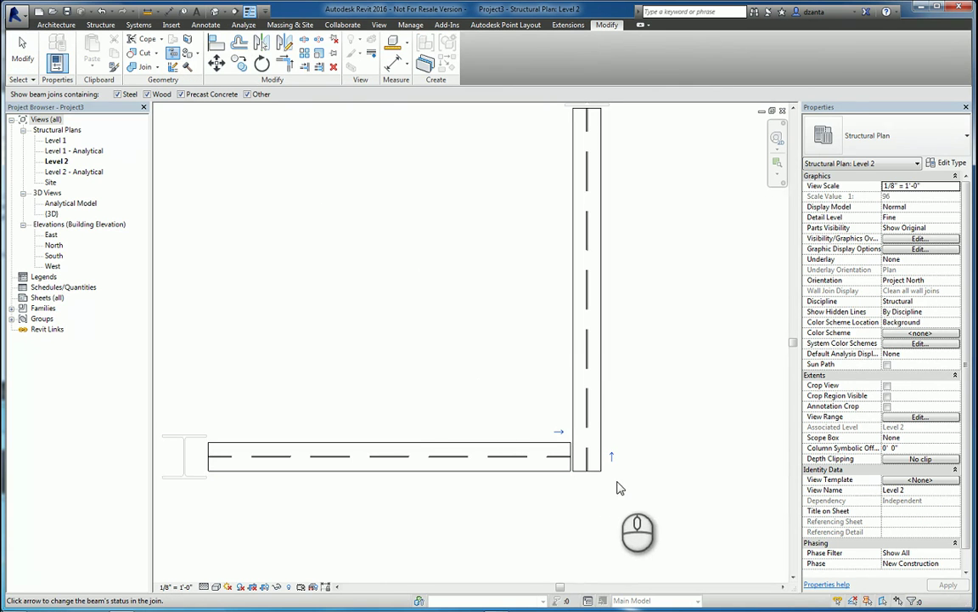
{"action": "scroll", "coordinate": [619, 484], "scroll_direction": "up", "scroll_amount": 2}
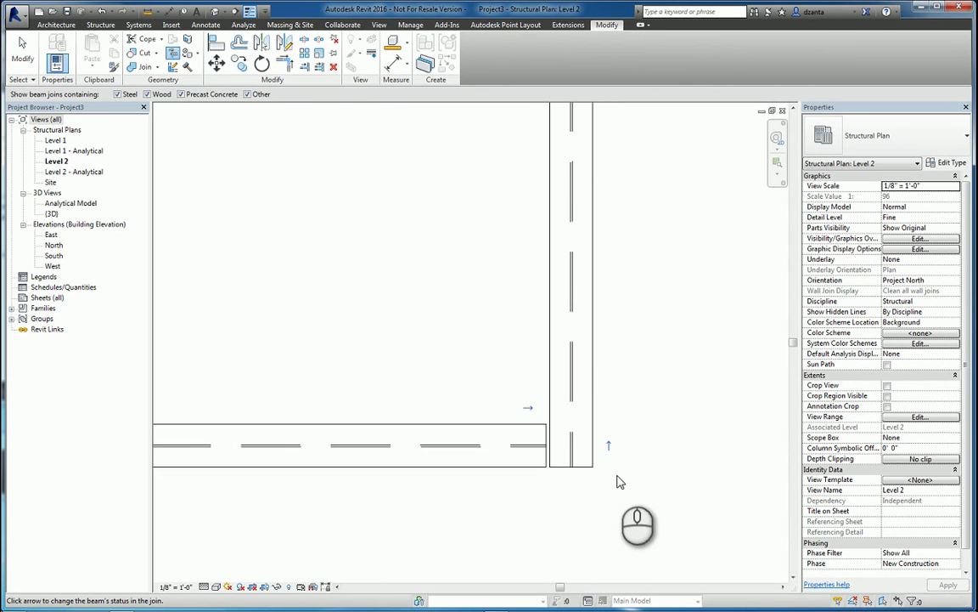
{"action": "left_click", "coordinate": [530, 413]}
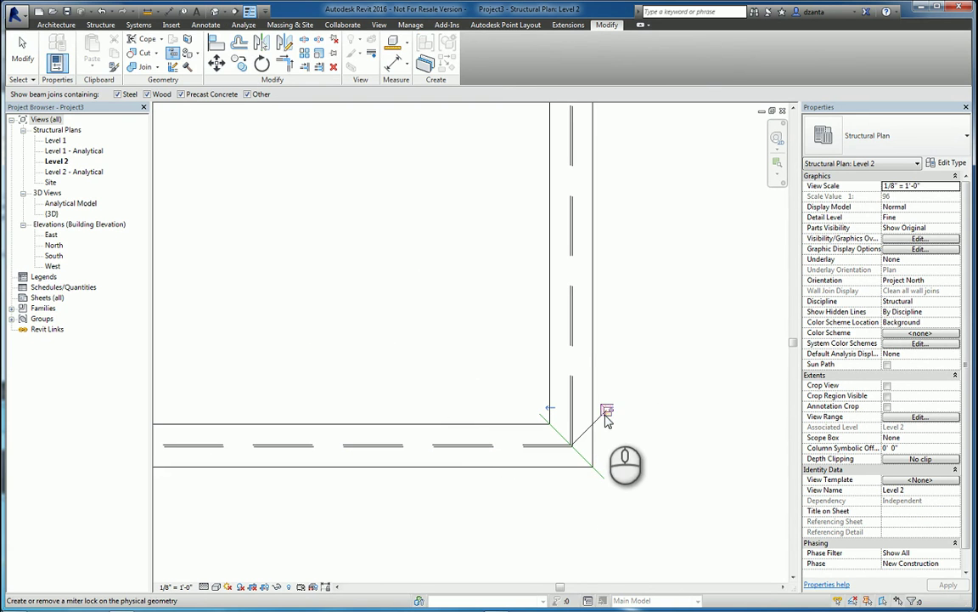
{"action": "left_click", "coordinate": [651, 442]}
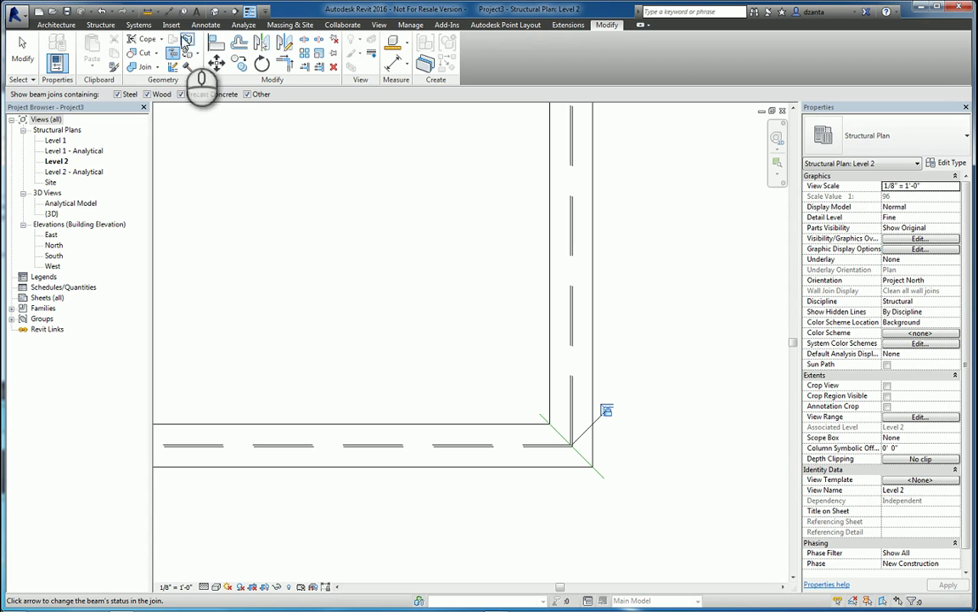
{"action": "left_click", "coordinate": [214, 11]}
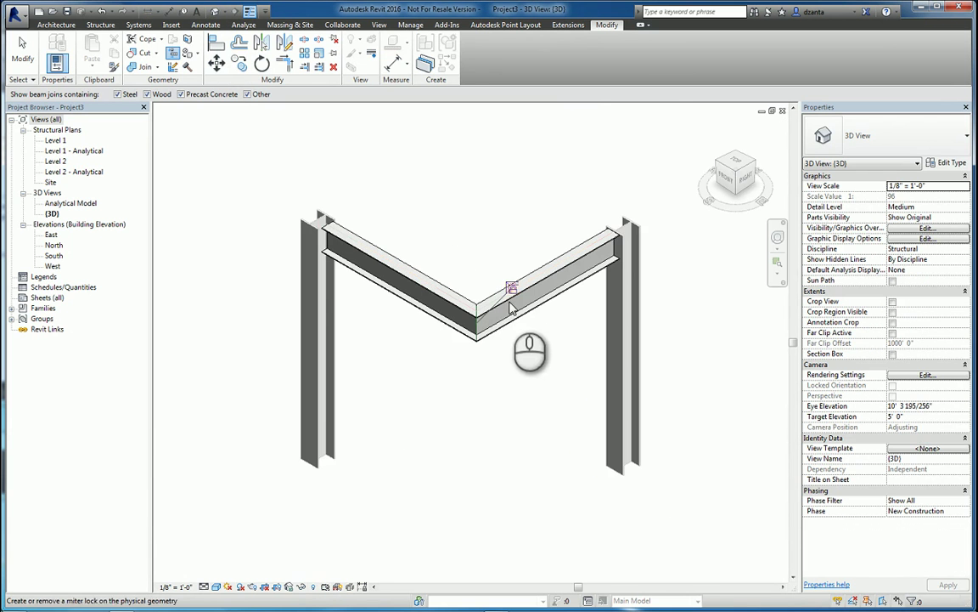
{"action": "left_click", "coordinate": [784, 111]}
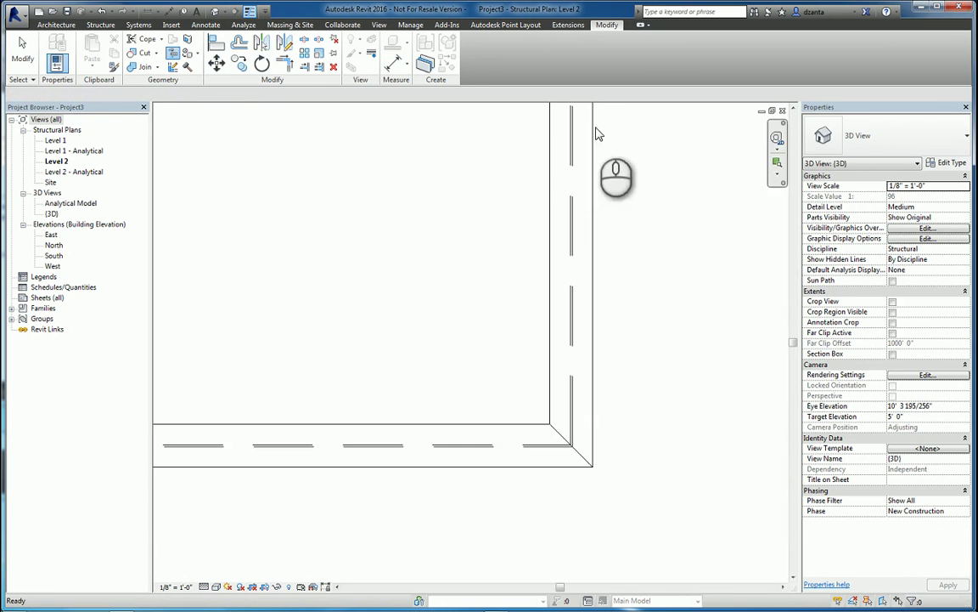
{"action": "left_click", "coordinate": [22, 51]}
- Place a W12X26 beam about 5' long from the vertical beam in plan, parallel to and about 3' 1" above the horizontal beam
{"action": "scroll", "coordinate": [530, 360], "scroll_direction": "down", "scroll_amount": 5}
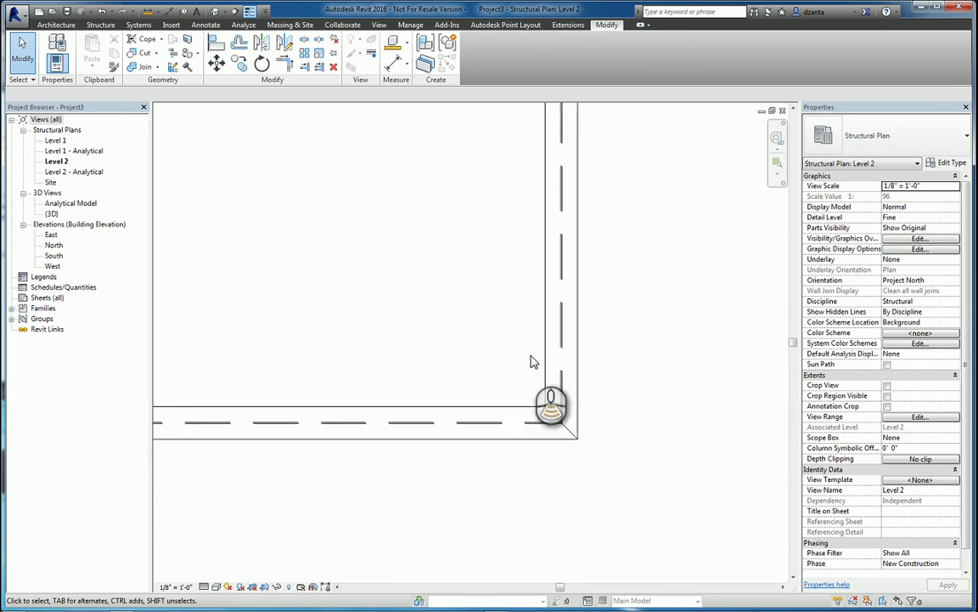
{"action": "middle_click_drag", "start_coordinate": [449, 282], "coordinate": [468, 327]}
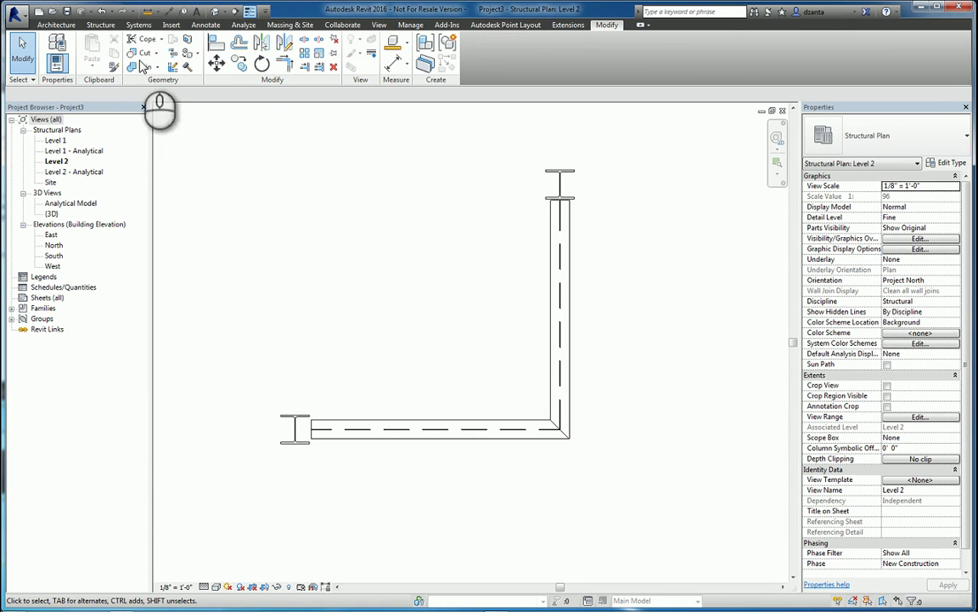
{"action": "left_click", "coordinate": [100, 24]}
{"action": "left_click", "coordinate": [51, 57]}
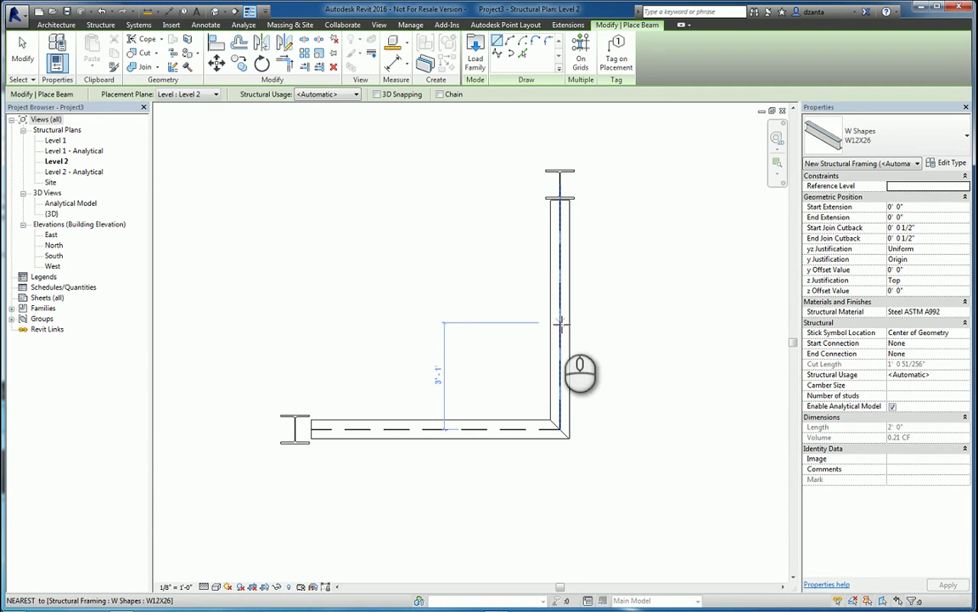
{"action": "left_click", "coordinate": [395, 322]}
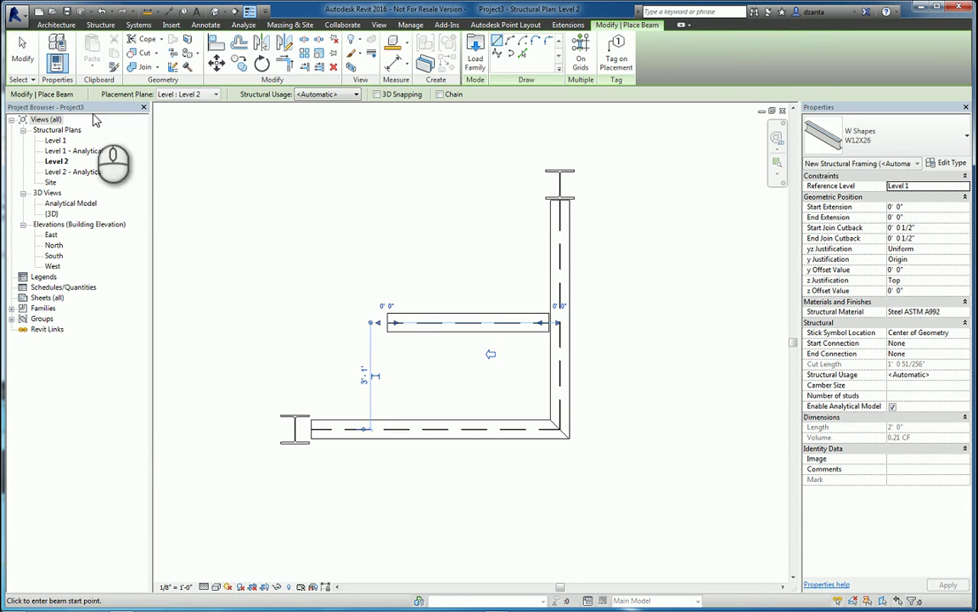
{"action": "left_click", "coordinate": [23, 53]}
- In the default 3D view, apply coping to the new intermediate beam where it meets the beam it frames into
{"action": "left_click", "coordinate": [215, 11]}
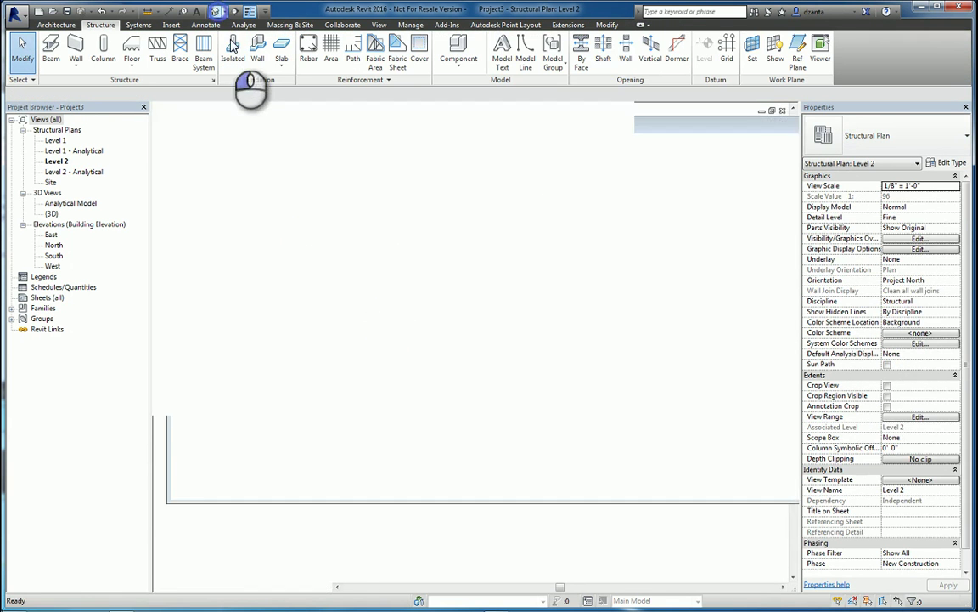
{"action": "middle_click_drag", "start_coordinate": [550, 365], "coordinate": [500, 492], "text": "shift"}
{"action": "scroll", "coordinate": [440, 398], "scroll_direction": "up", "scroll_amount": 5}
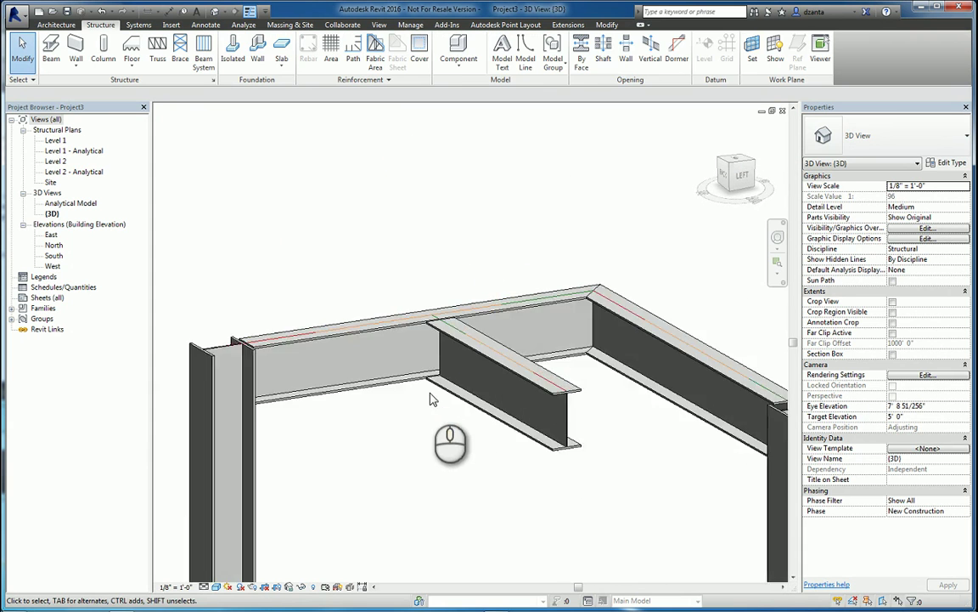
{"action": "middle_click_drag", "start_coordinate": [475, 400], "coordinate": [552, 510], "text": "shift"}
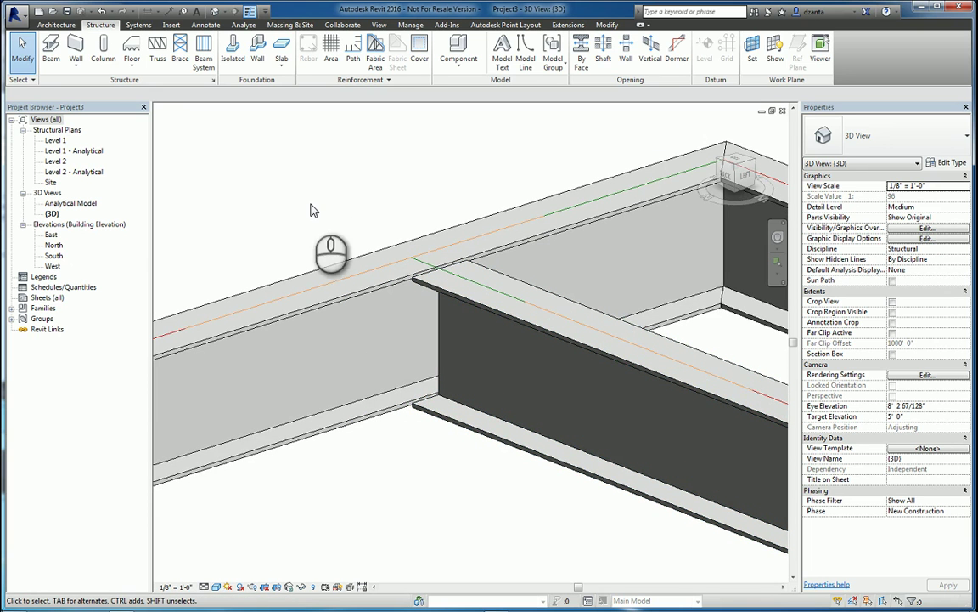
{"action": "left_click", "coordinate": [606, 23]}
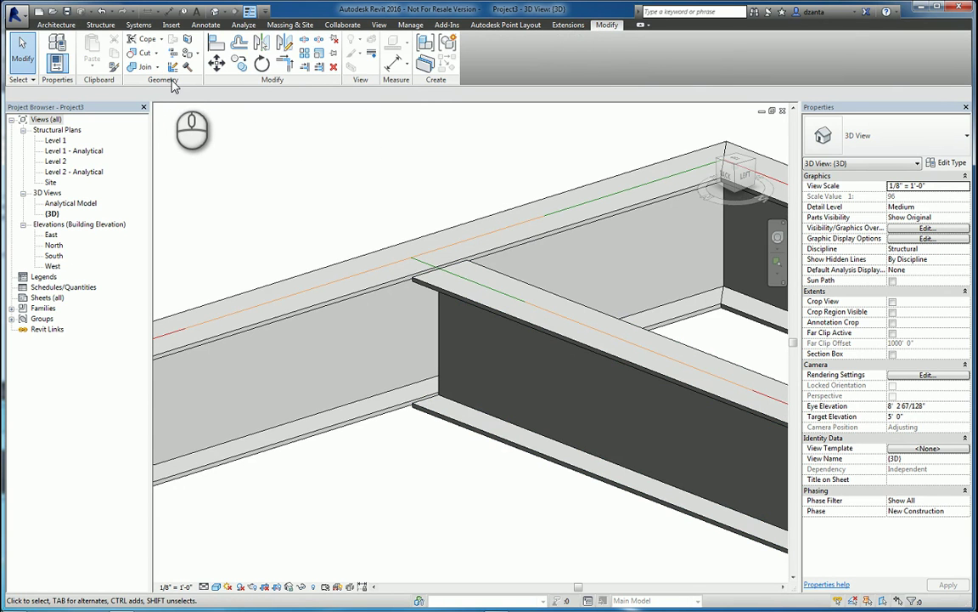
{"action": "left_click", "coordinate": [160, 40]}
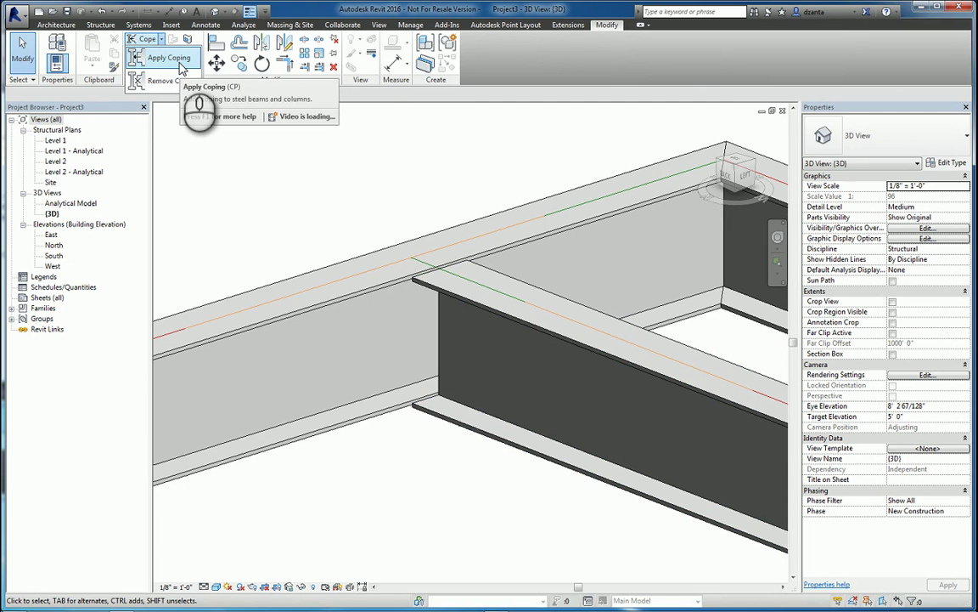
{"action": "left_click", "coordinate": [179, 64]}
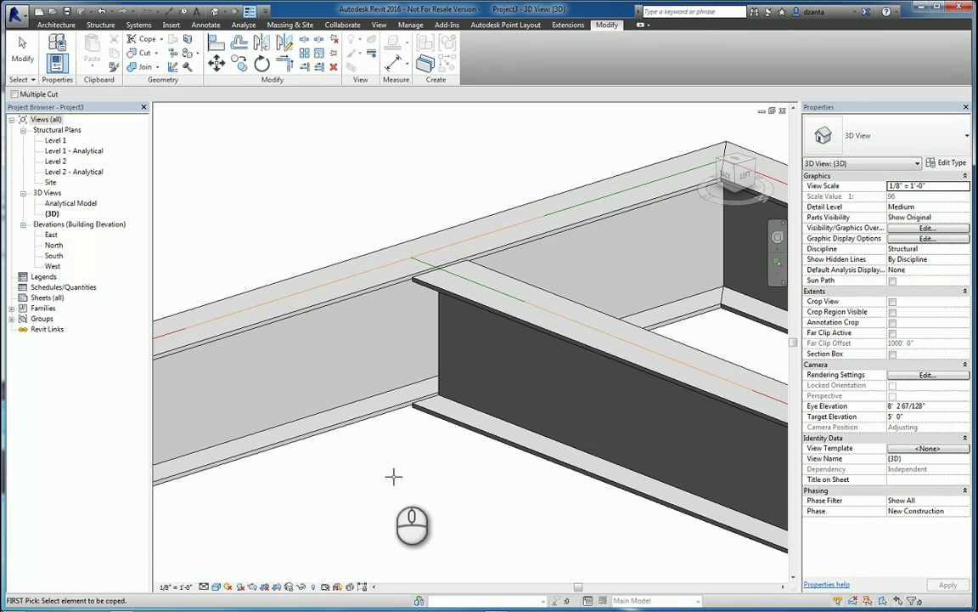
{"action": "left_click", "coordinate": [438, 287]}
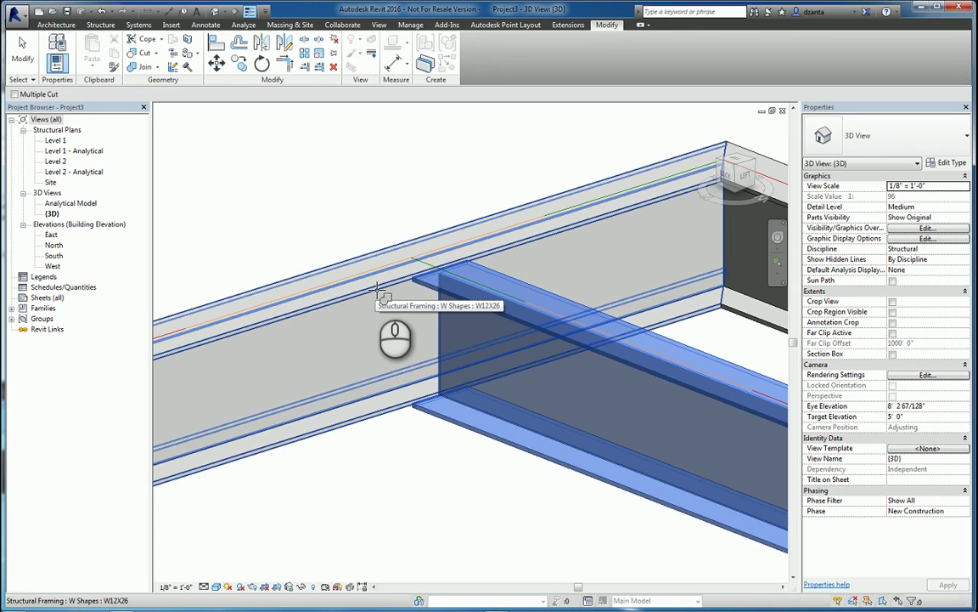
{"action": "left_click", "coordinate": [379, 291]}
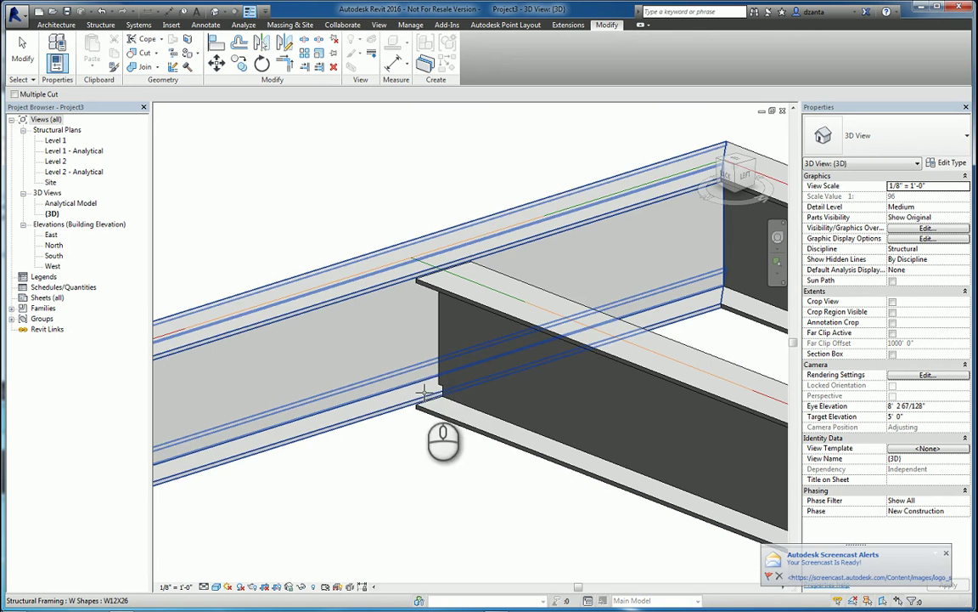
{"action": "scroll", "coordinate": [459, 415], "scroll_direction": "up", "scroll_amount": 5}
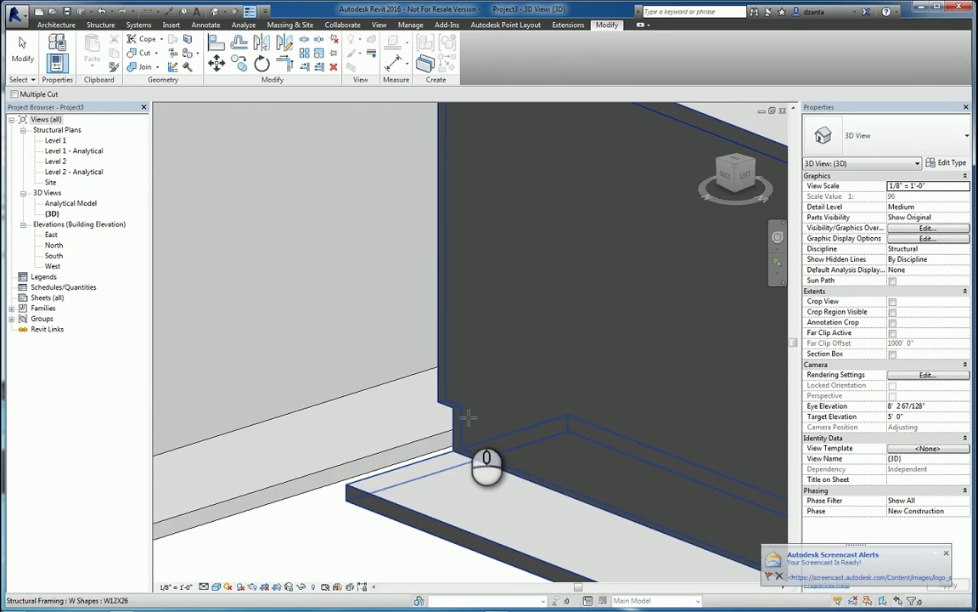
{"action": "left_click", "coordinate": [23, 49]}
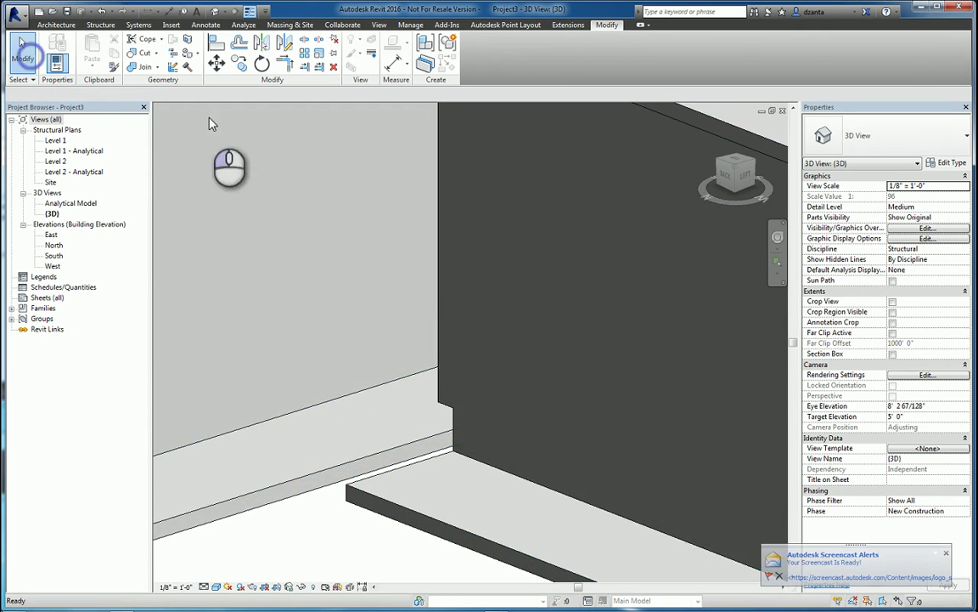
- Set the coped intermediate beam's Coping Distance to 0' 3"
{"action": "left_click", "coordinate": [478, 422]}
{"action": "middle_click_drag", "start_coordinate": [478, 422], "coordinate": [501, 416], "text": "shift"}
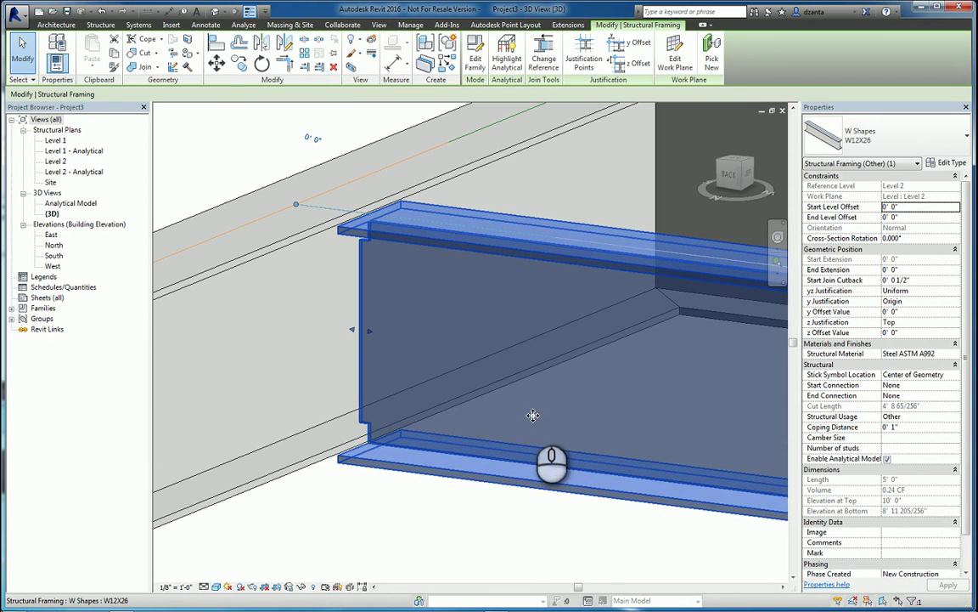
{"action": "left_click", "coordinate": [917, 427]}
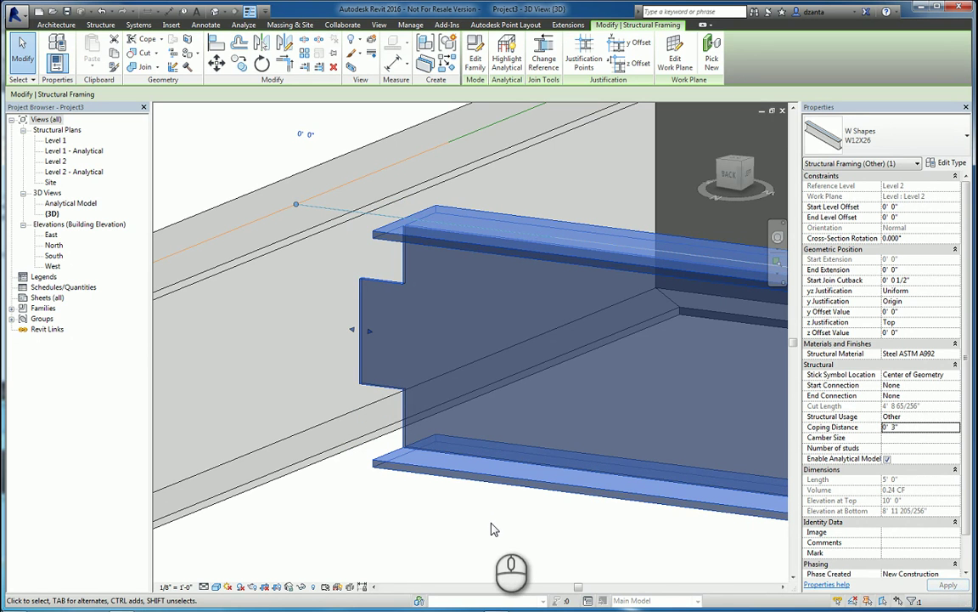
- Try a Coping Distance of 0.5" on the intermediate beam and accept the setting
{"action": "left_click", "coordinate": [918, 429]}
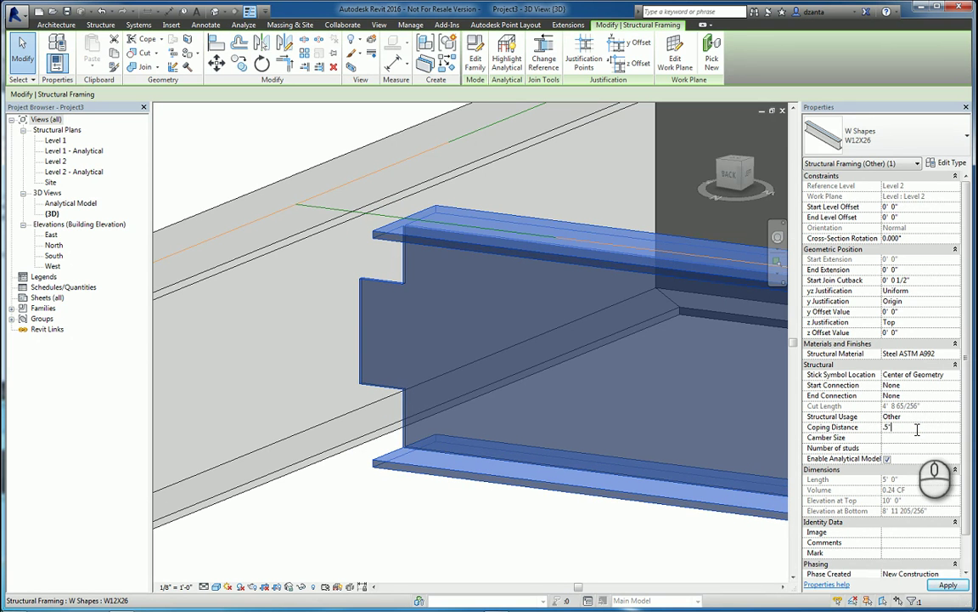
{"action": "type", "text": ".5"}
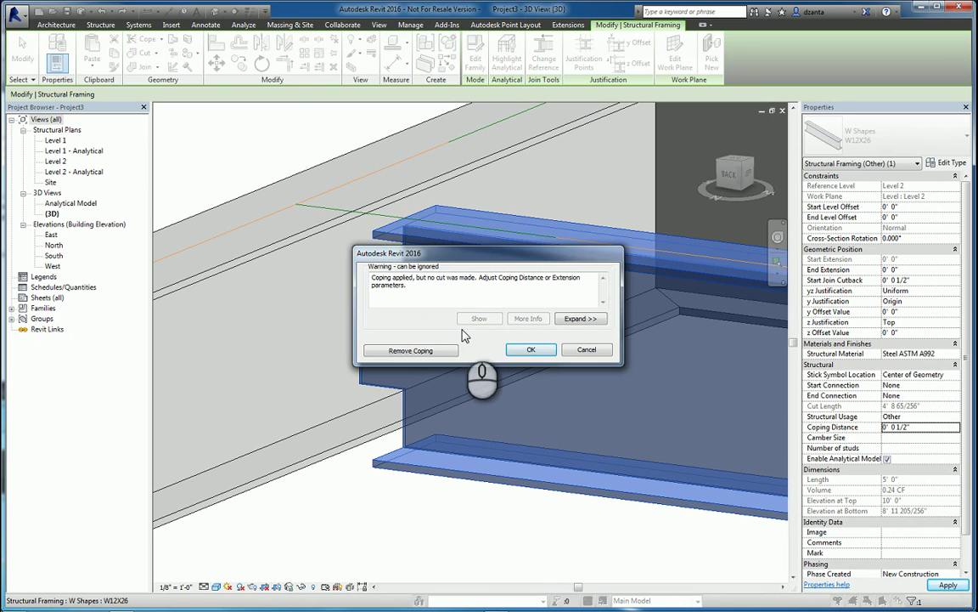
{"action": "left_click", "coordinate": [533, 349]}
- Set the intermediate beam's Coping Distance to 1" and deselect the beam
{"action": "left_click", "coordinate": [921, 426]}
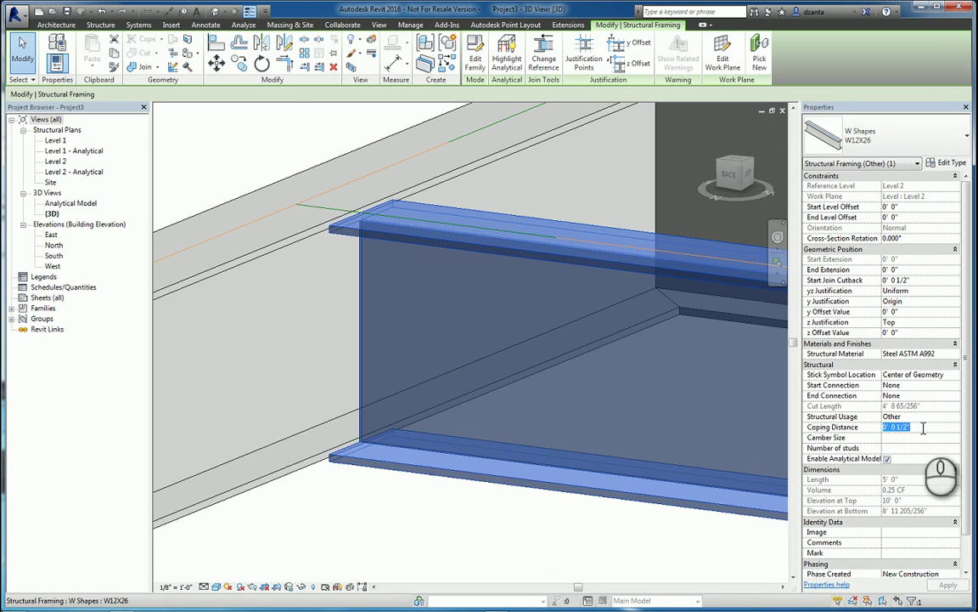
{"action": "type", "text": "1"}
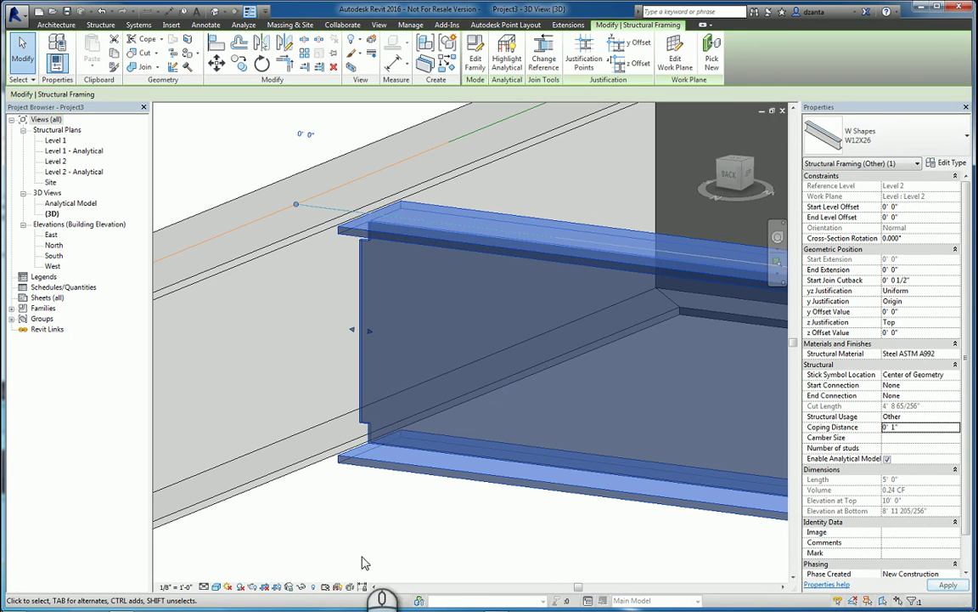
{"action": "left_click", "coordinate": [361, 553]}
- Remove the coping between the intermediate beam and the supporting beam that cuts it, and view the uncoped connection
{"action": "middle_click_drag", "start_coordinate": [404, 540], "coordinate": [387, 496], "text": "shift"}
{"action": "left_click", "coordinate": [160, 39]}
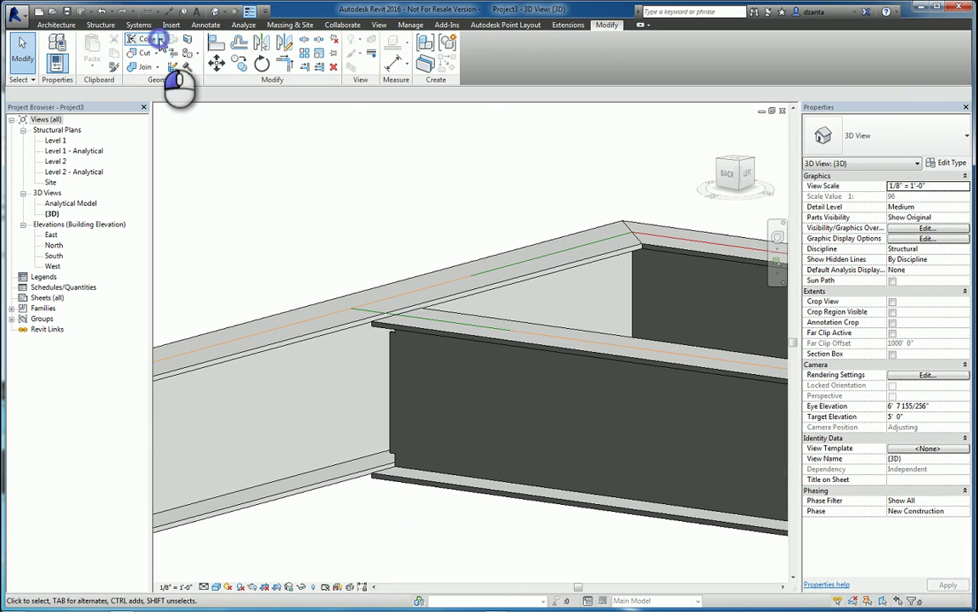
{"action": "left_click", "coordinate": [167, 81]}
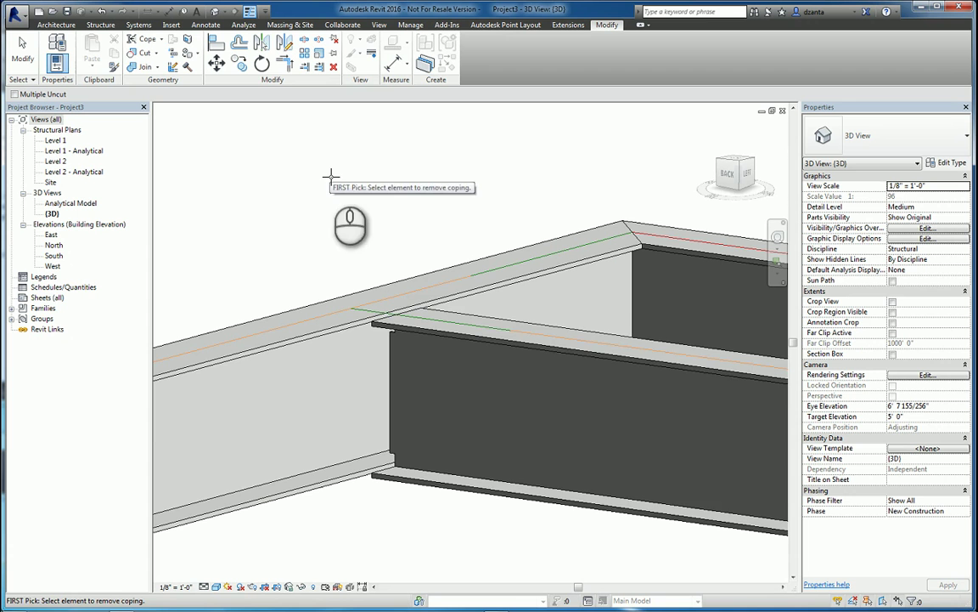
{"action": "left_click", "coordinate": [431, 321]}
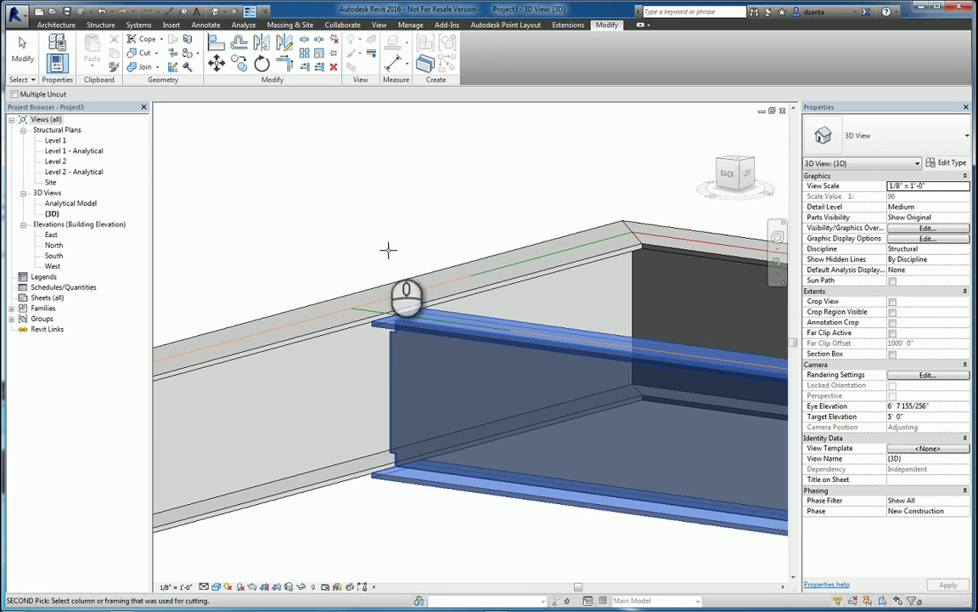
{"action": "left_click", "coordinate": [303, 316]}
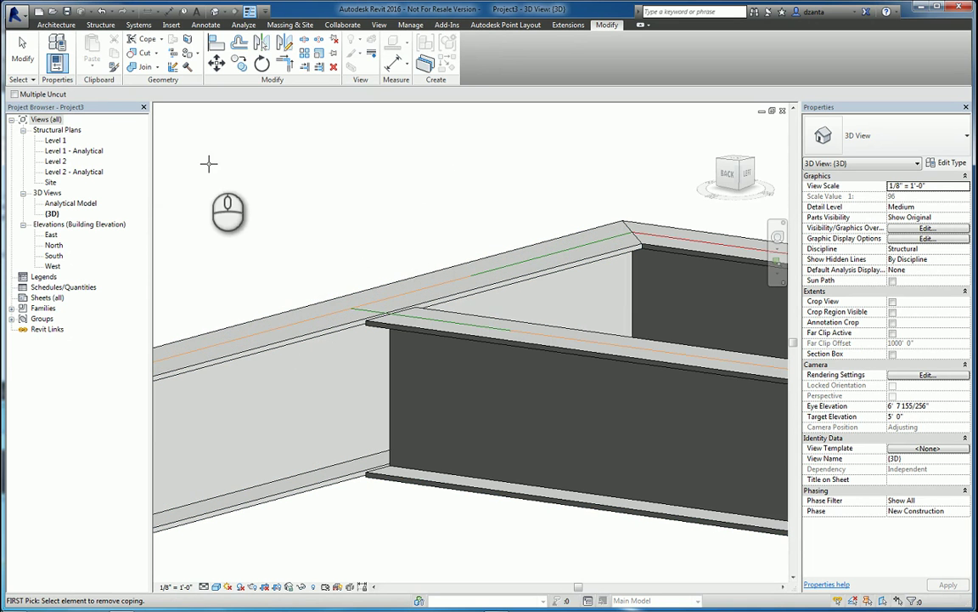
{"action": "left_click", "coordinate": [28, 64]}
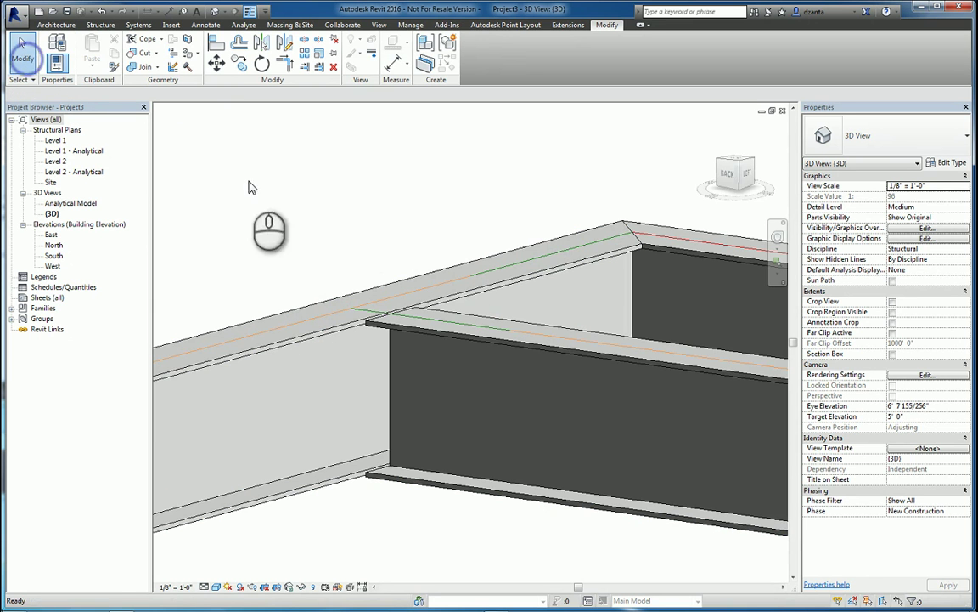
{"action": "middle_click_drag", "start_coordinate": [502, 226], "coordinate": [554, 332], "text": "shift"}
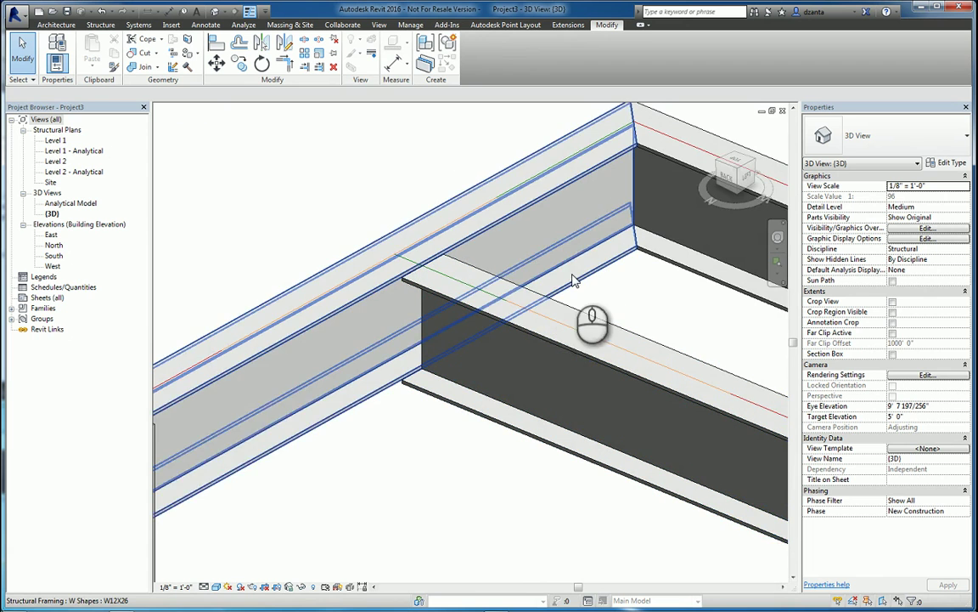
{"action": "middle_click_drag", "start_coordinate": [572, 280], "coordinate": [568, 307], "text": "shift"}
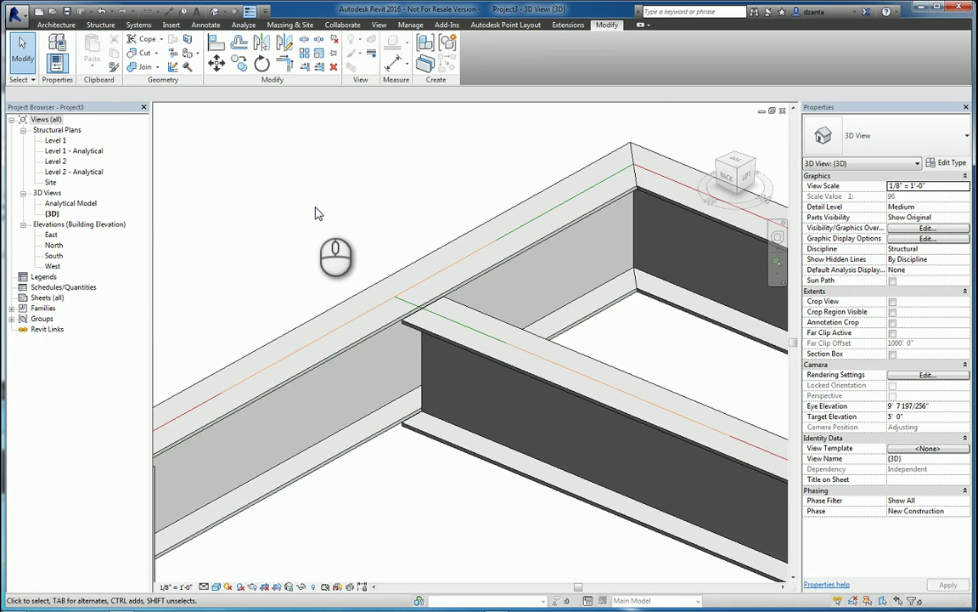